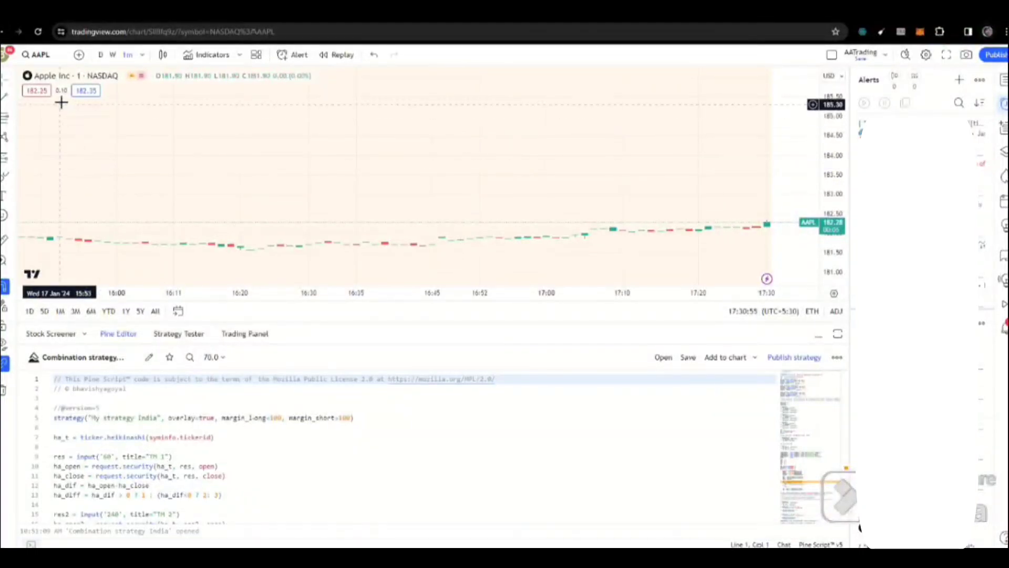
# - Start a new price alert on AAPL from the Alerts panel
pyautogui.click(959, 79)
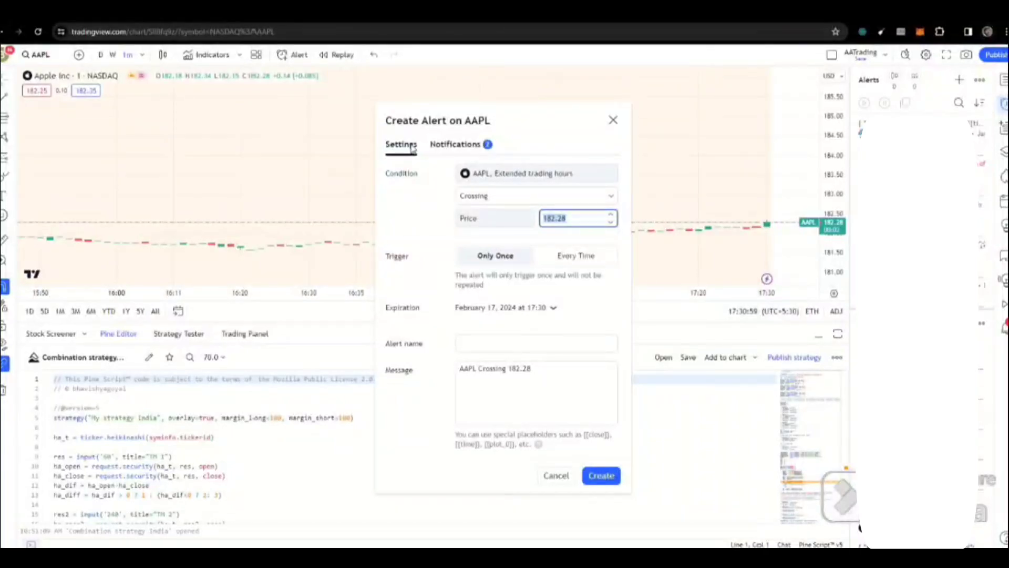
# - Set the alert condition to Greater Than and clear the 182.28 price
pyautogui.click(514, 178)
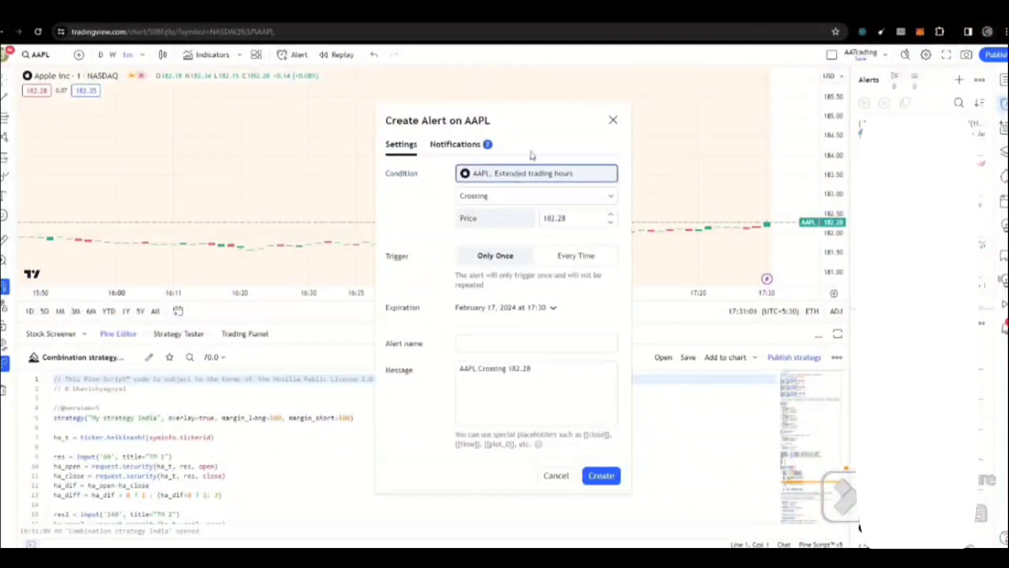
pyautogui.click(508, 196)
pyautogui.click(493, 273)
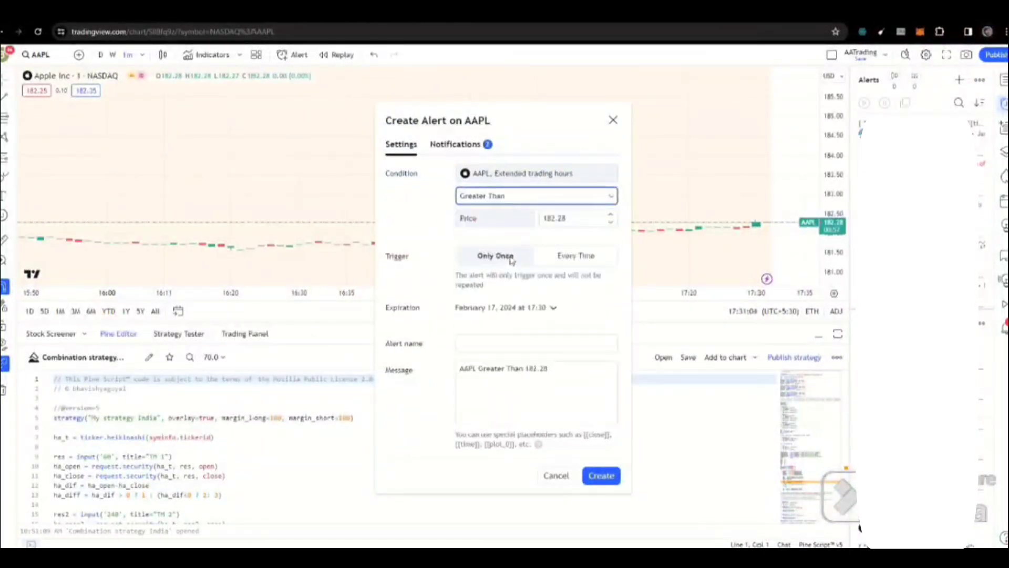
pyautogui.click(543, 219)
pyautogui.press('BackSpace')
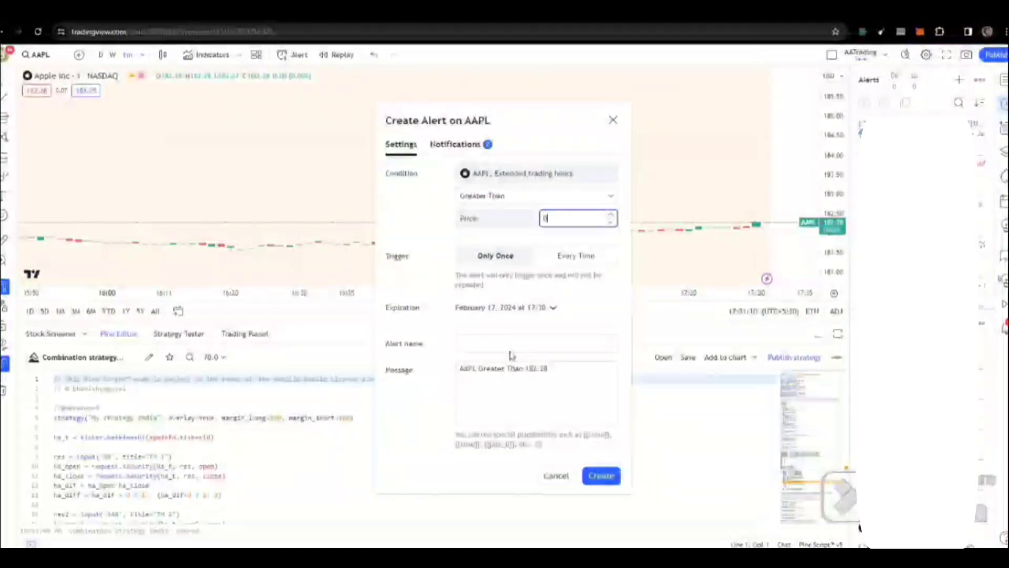
# - Replace the default alert message with the JSON order copied from Notepad
pyautogui.click(520, 397)
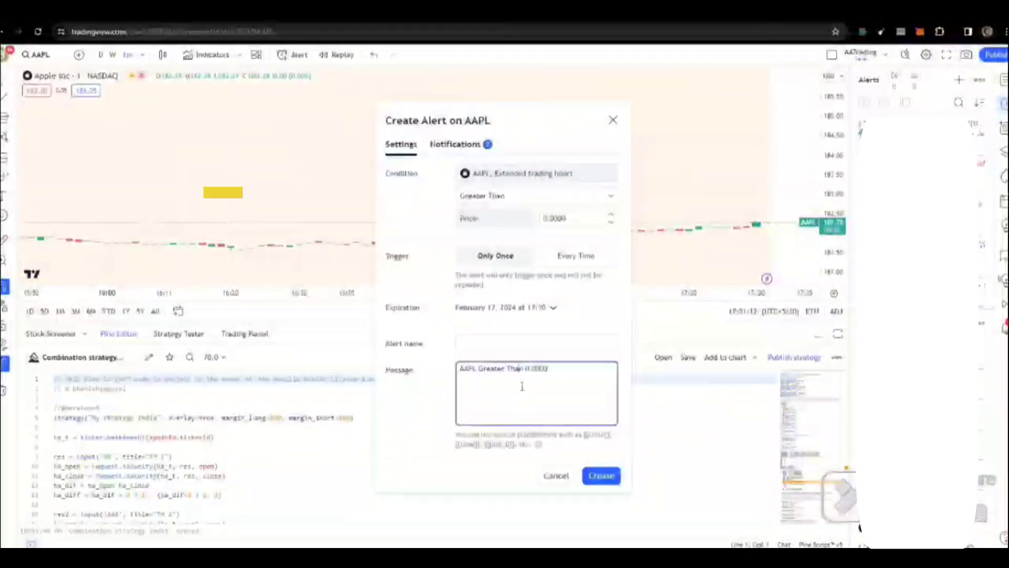
pyautogui.hotkey('alt', 'Tab')
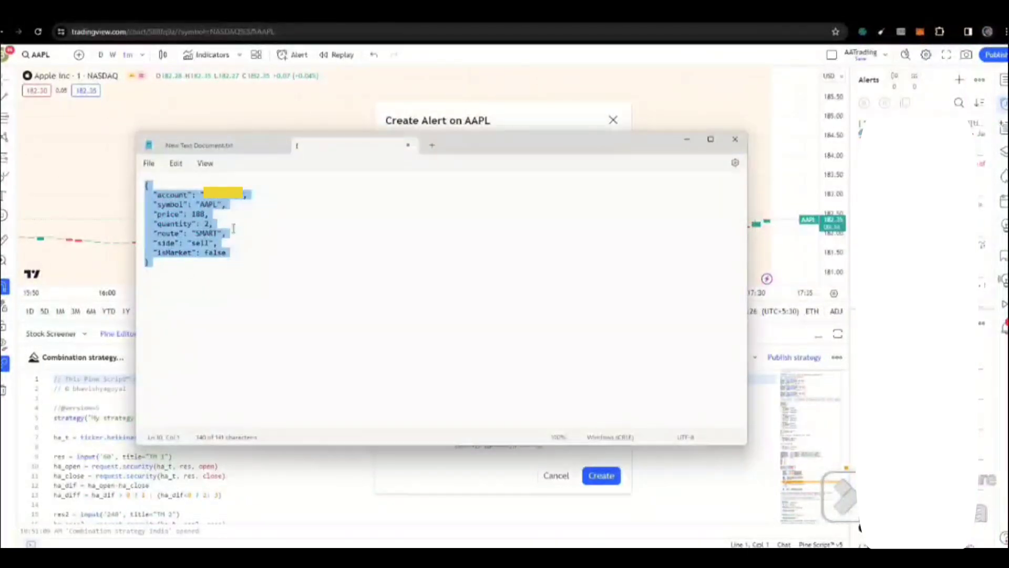
pyautogui.hotkey('alt', 'Tab')
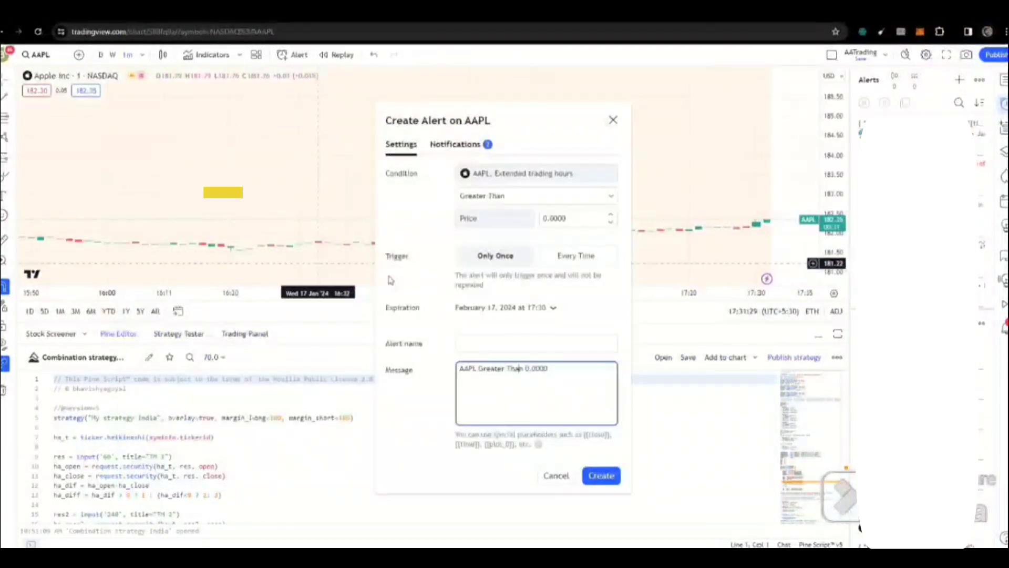
pyautogui.hotkey('ctrl', 'a')
pyautogui.press('BackSpace')
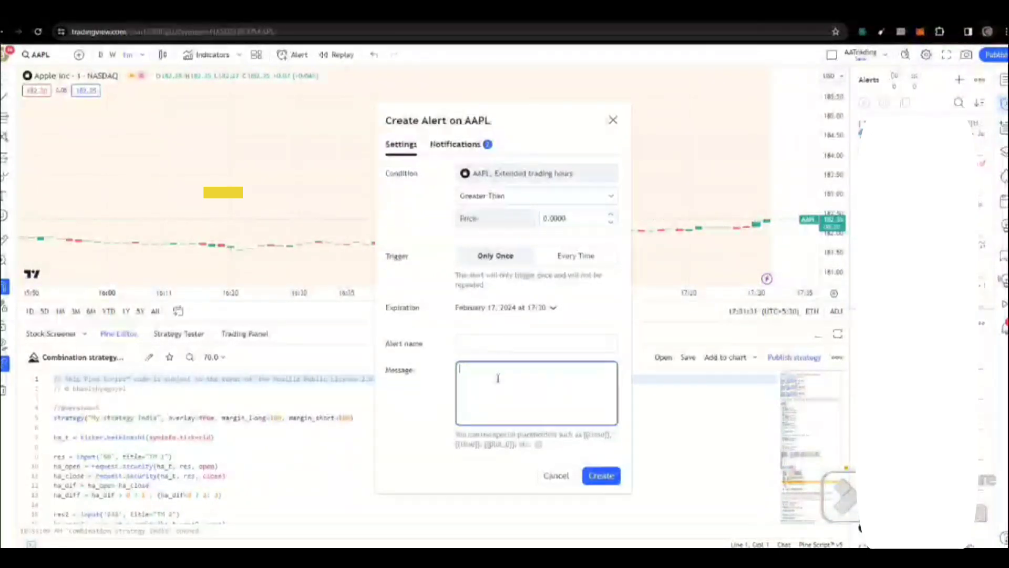
pyautogui.hotkey('ctrl', 'v')
pyautogui.hotkey('alt', 'Tab')
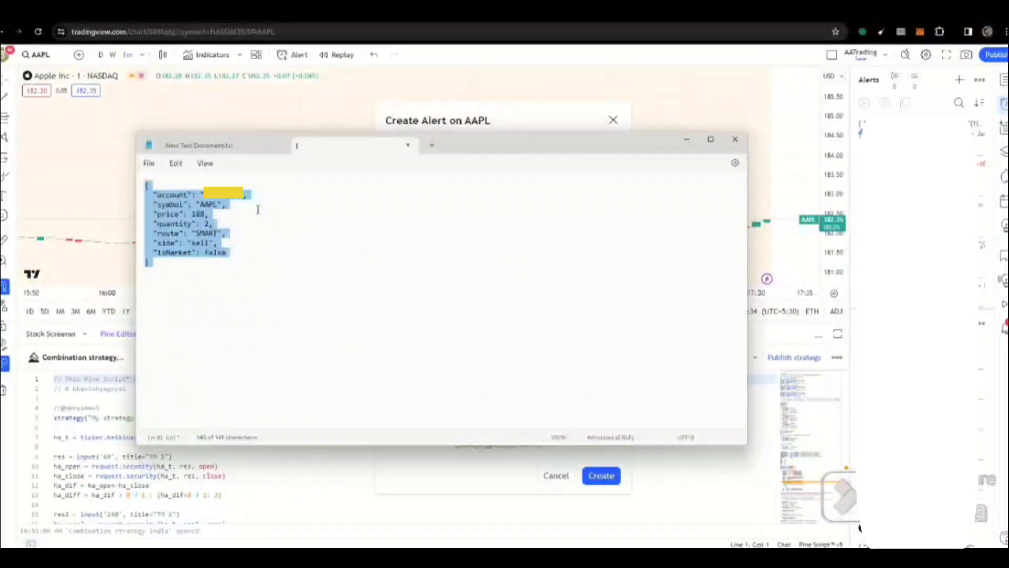
# - Insert {{close}} after 188 on the price line of the Notepad JSON
pyautogui.click(257, 210)
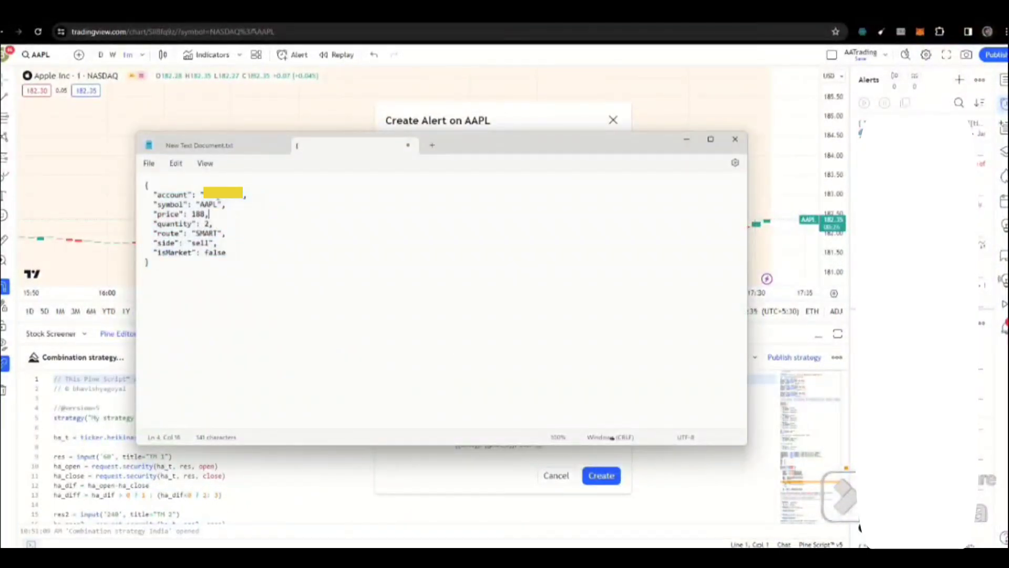
pyautogui.moveTo(217, 205); pyautogui.dragTo(206, 204)
pyautogui.click(206, 213)
pyautogui.click(202, 224)
pyautogui.click(210, 214)
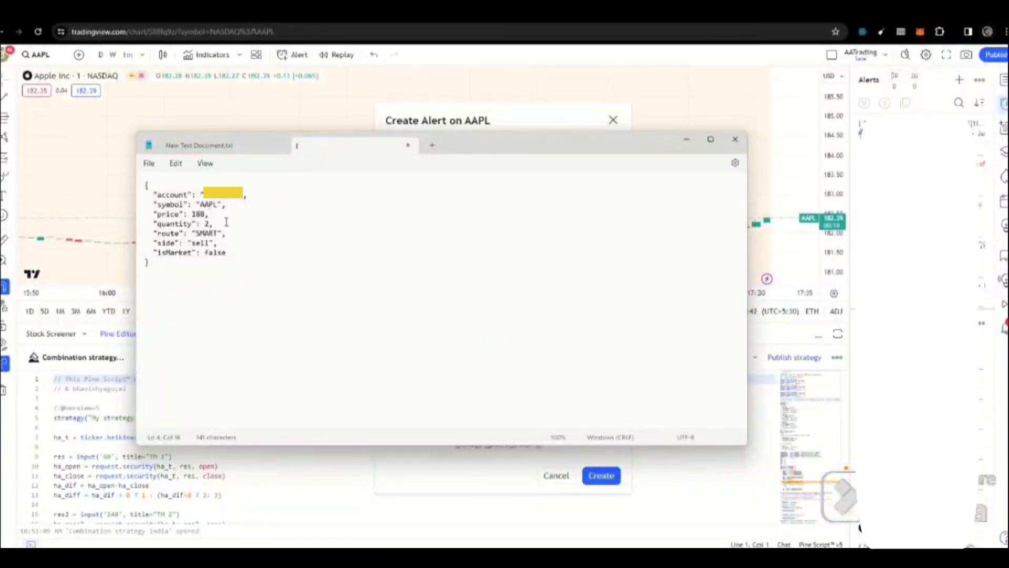
pyautogui.write('{{')
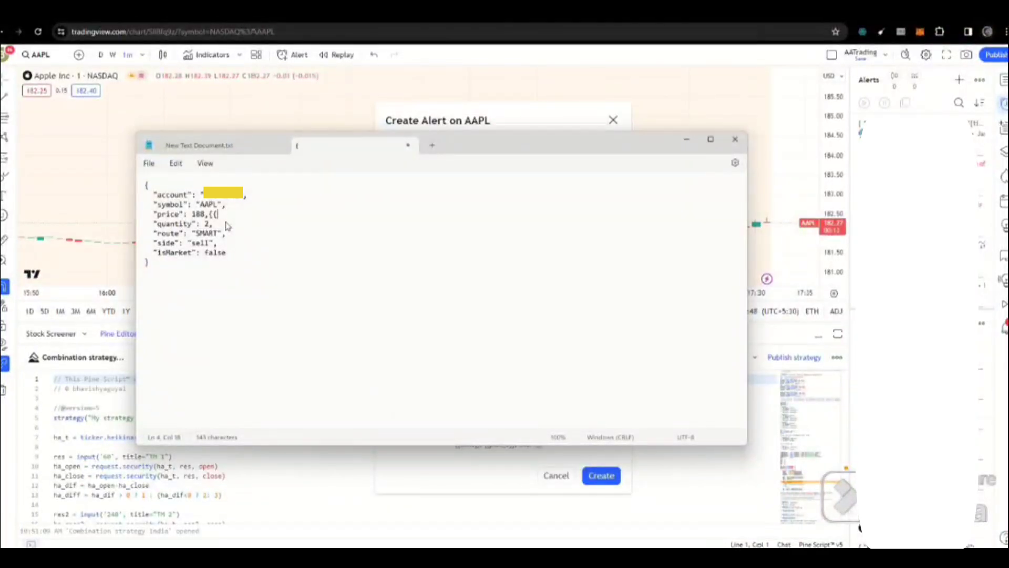
pyautogui.write('close}}')
# - Check the quantity and sell side lines, then create the alert with the JSON message
pyautogui.click(210, 224)
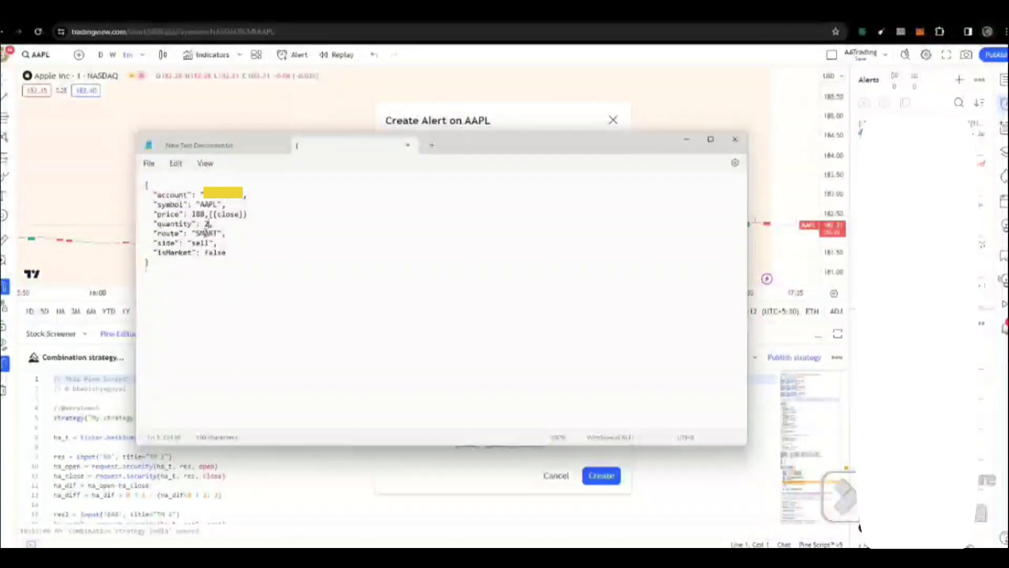
pyautogui.moveTo(192, 245); pyautogui.dragTo(203, 247)
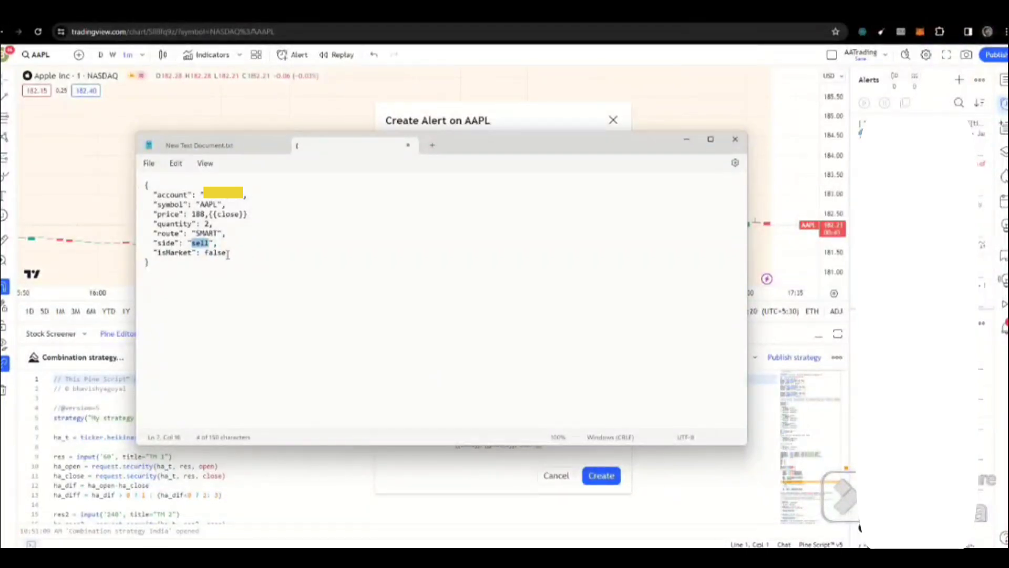
pyautogui.click(227, 254)
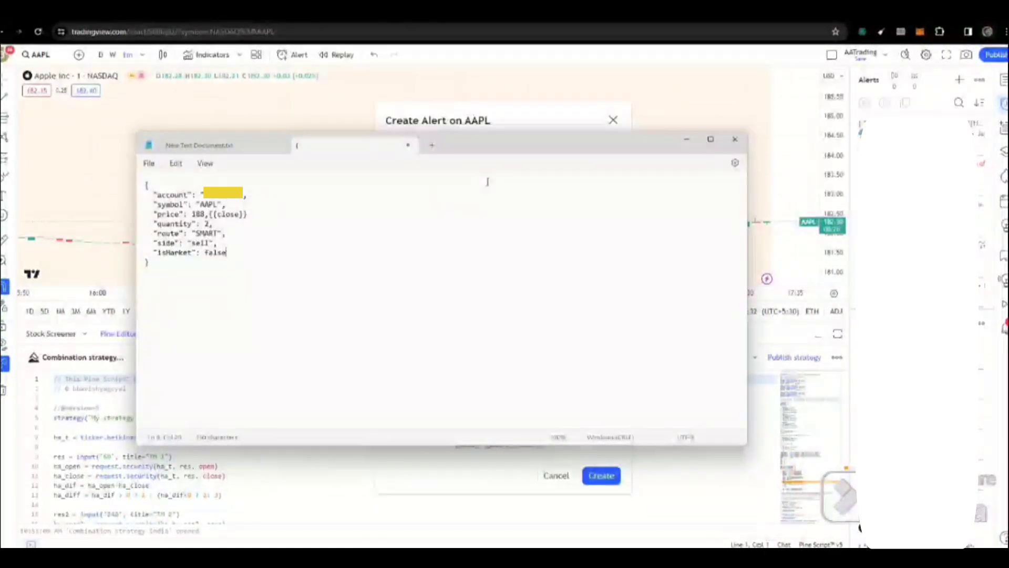
pyautogui.hotkey('alt', 'Tab')
pyautogui.click(600, 476)
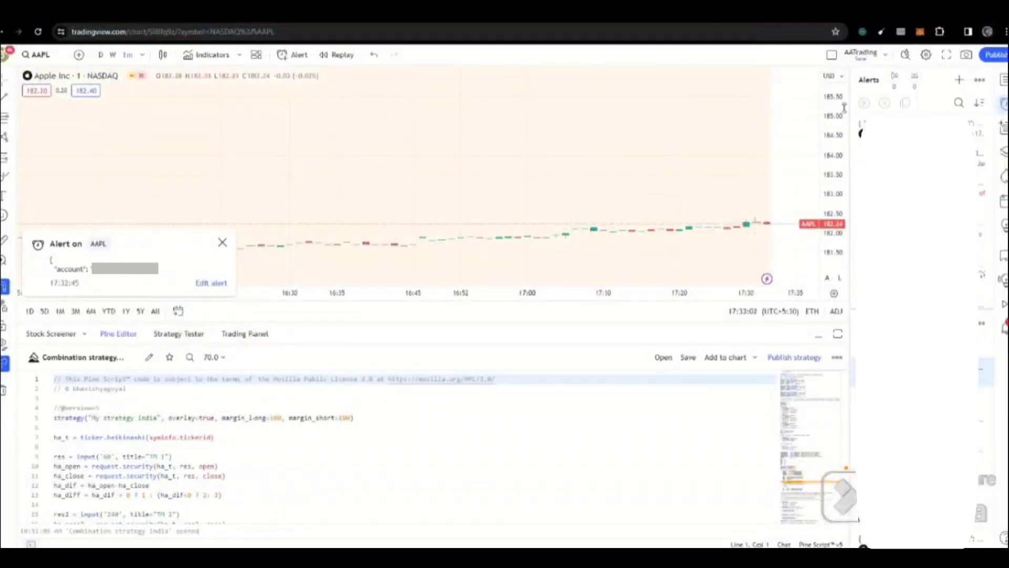
# - Open the new AAPL Greater Than alert in the Edit Alert dialog
pyautogui.click(971, 123)
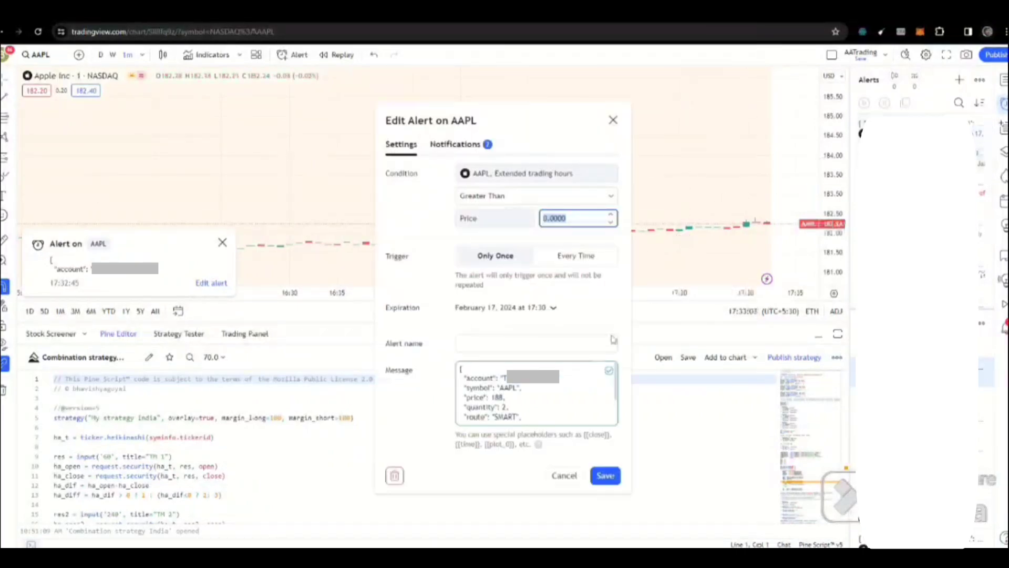
# - Replace "sell" with "buy" in the message's side field and save the alert
pyautogui.click(511, 407)
pyautogui.scroll(-2, 545, 394)
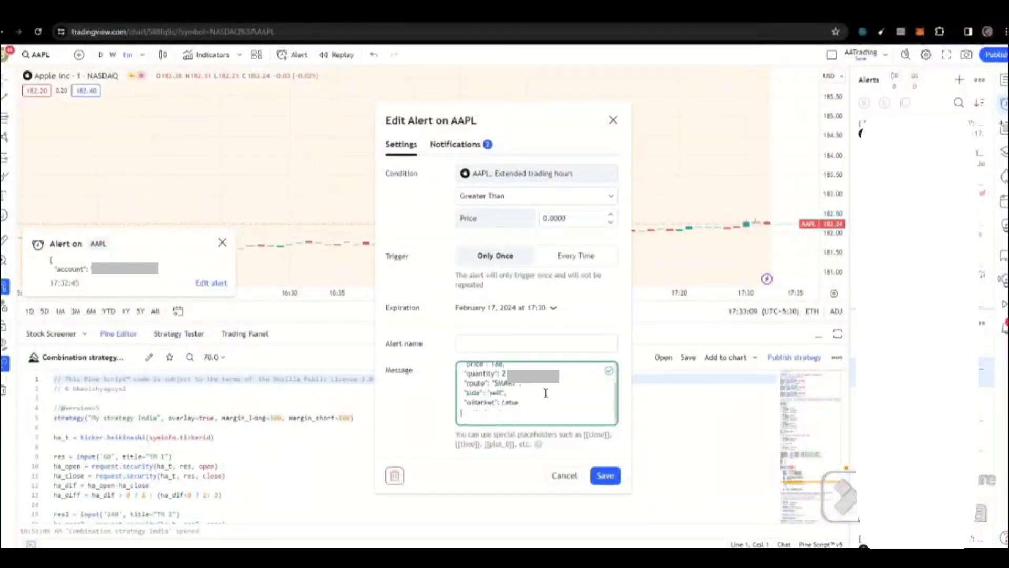
pyautogui.doubleClick(495, 389)
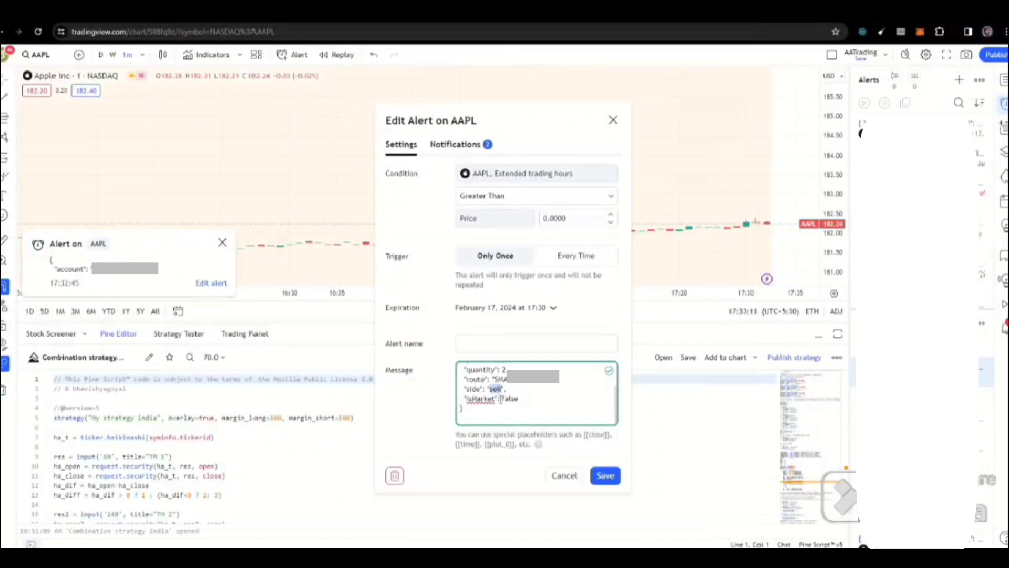
pyautogui.write('buy')
pyautogui.scroll(2, 508, 389)
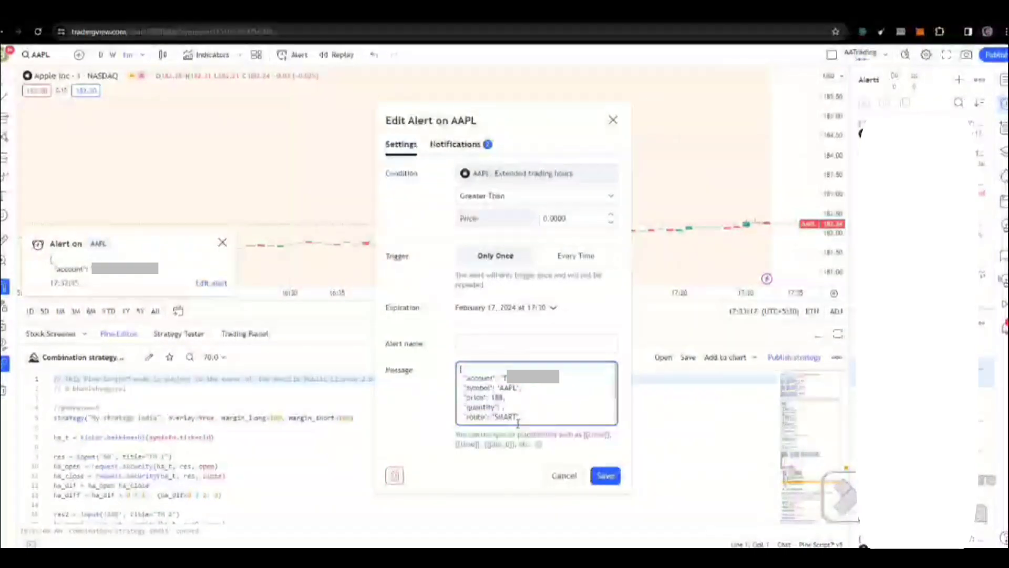
pyautogui.click(610, 480)
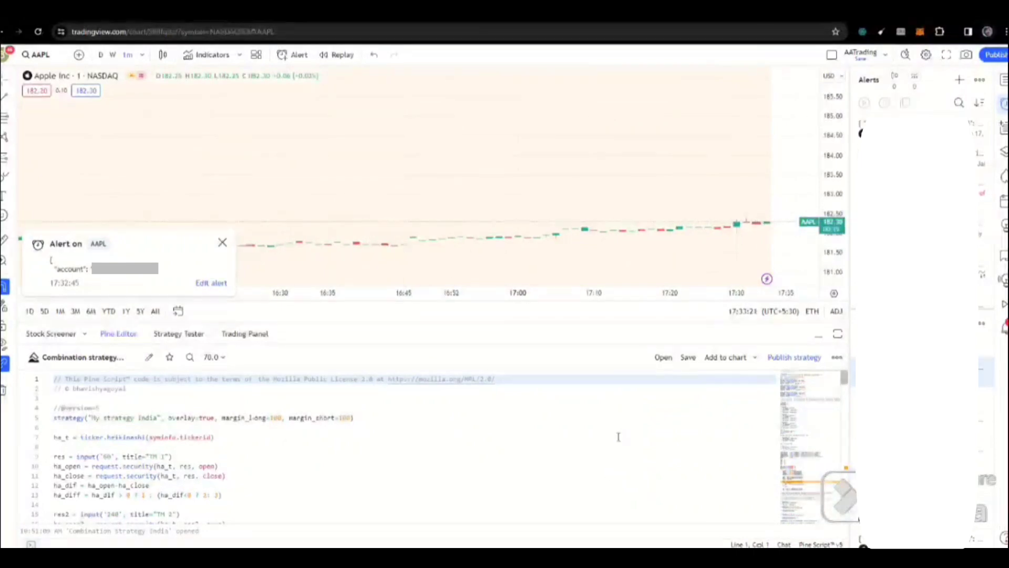